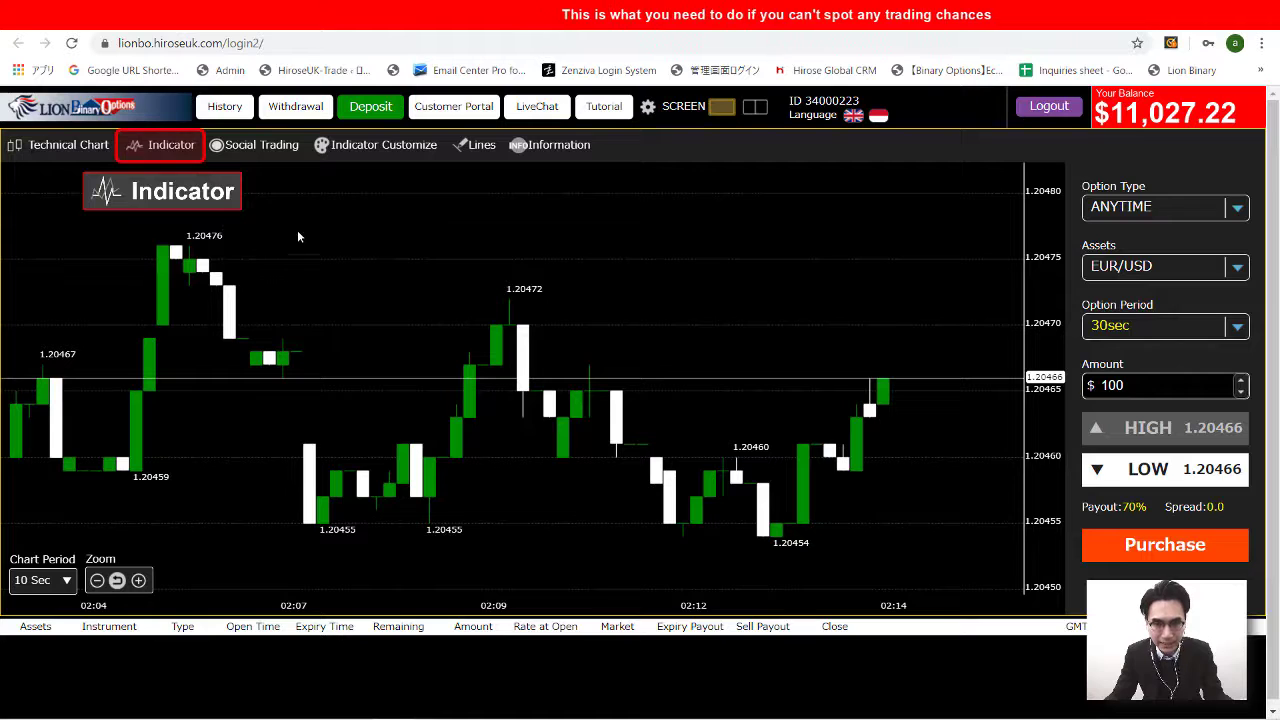
Add Bollinger Bands to the EUR/USD chart from the Trend indicators and expand its display options.
{"action": "left_click", "coordinate": [173, 152]}
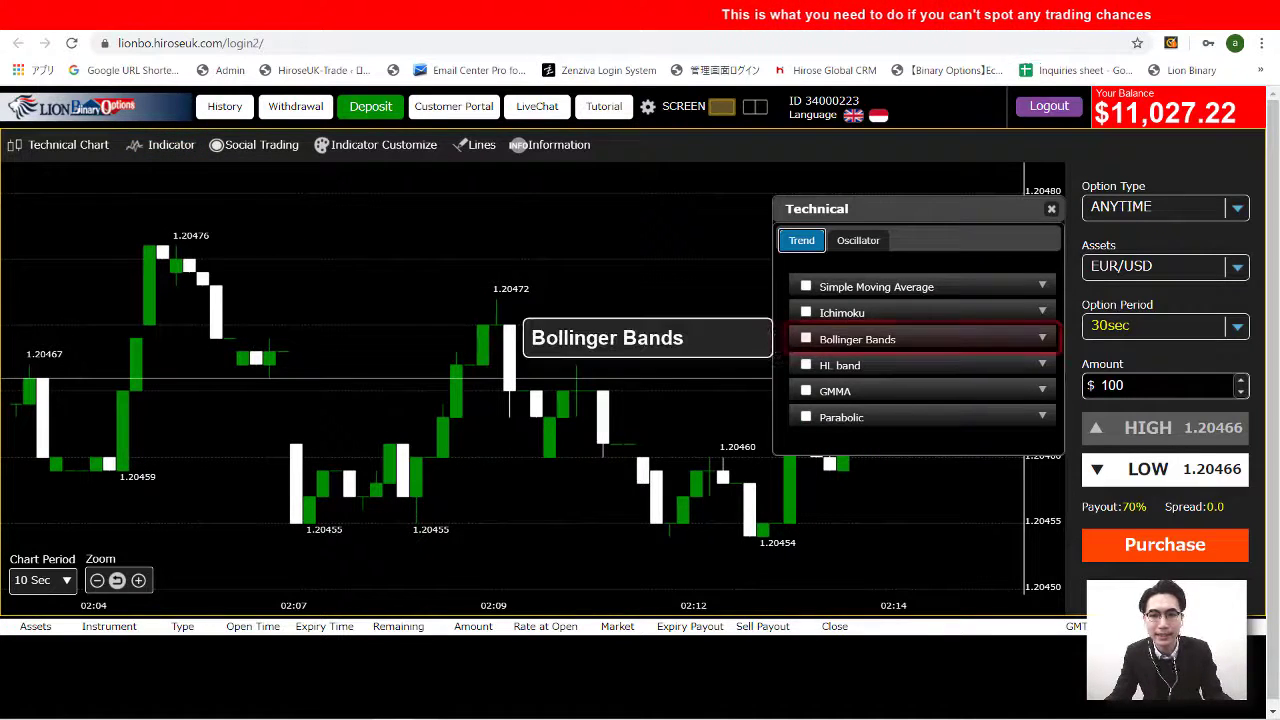
{"action": "left_click", "coordinate": [805, 340]}
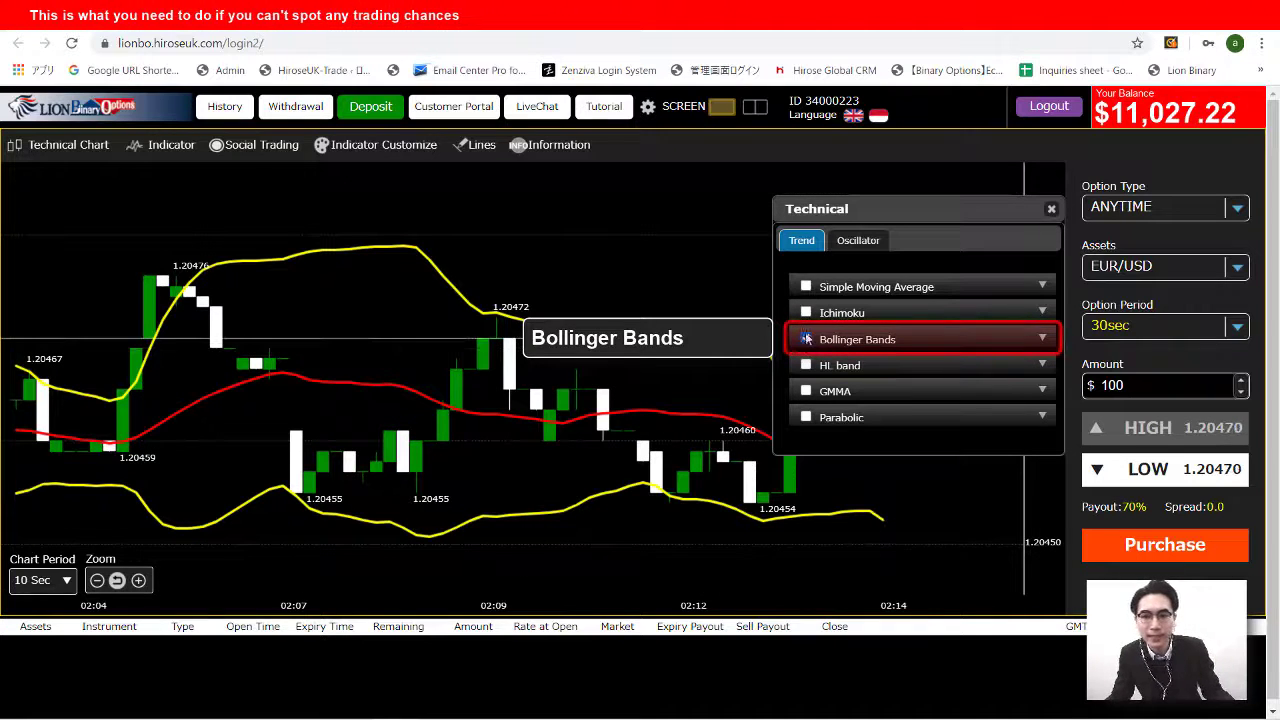
{"action": "left_click", "coordinate": [1042, 339]}
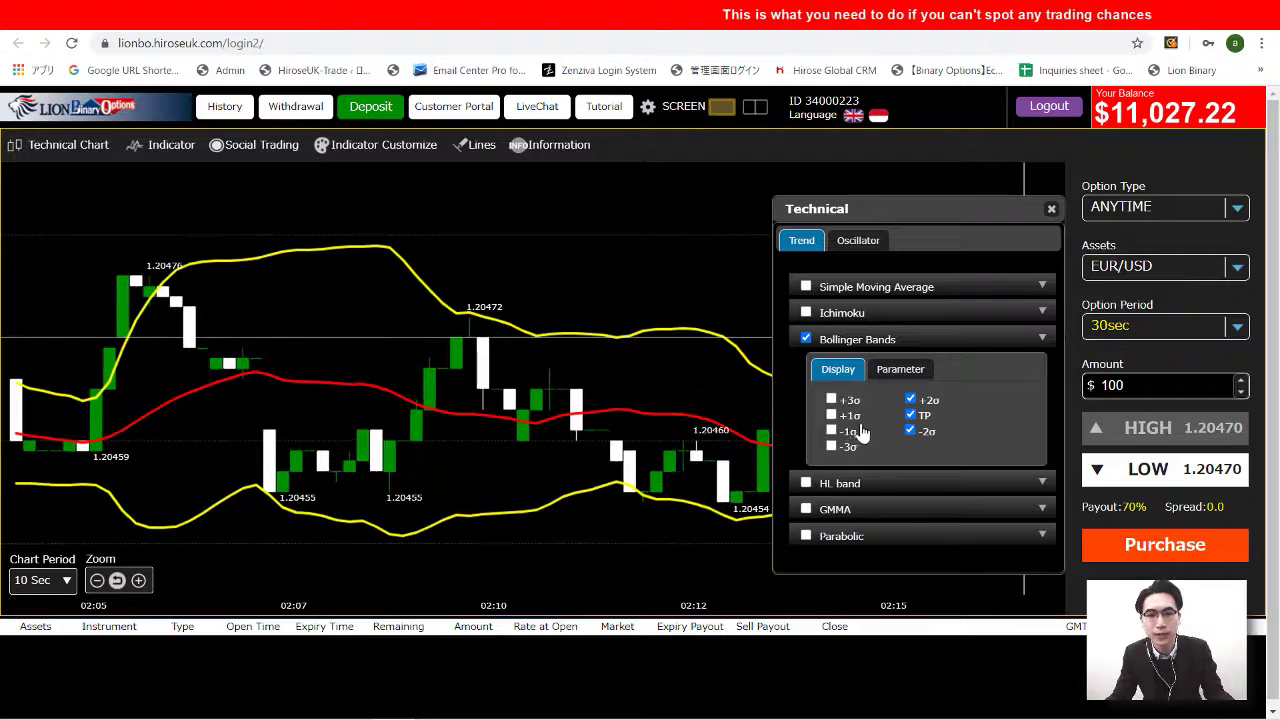
Add a MACD oscillator sub-chart with EMA1 5, EMA2 35 and Signal 5.
{"action": "left_click", "coordinate": [858, 242]}
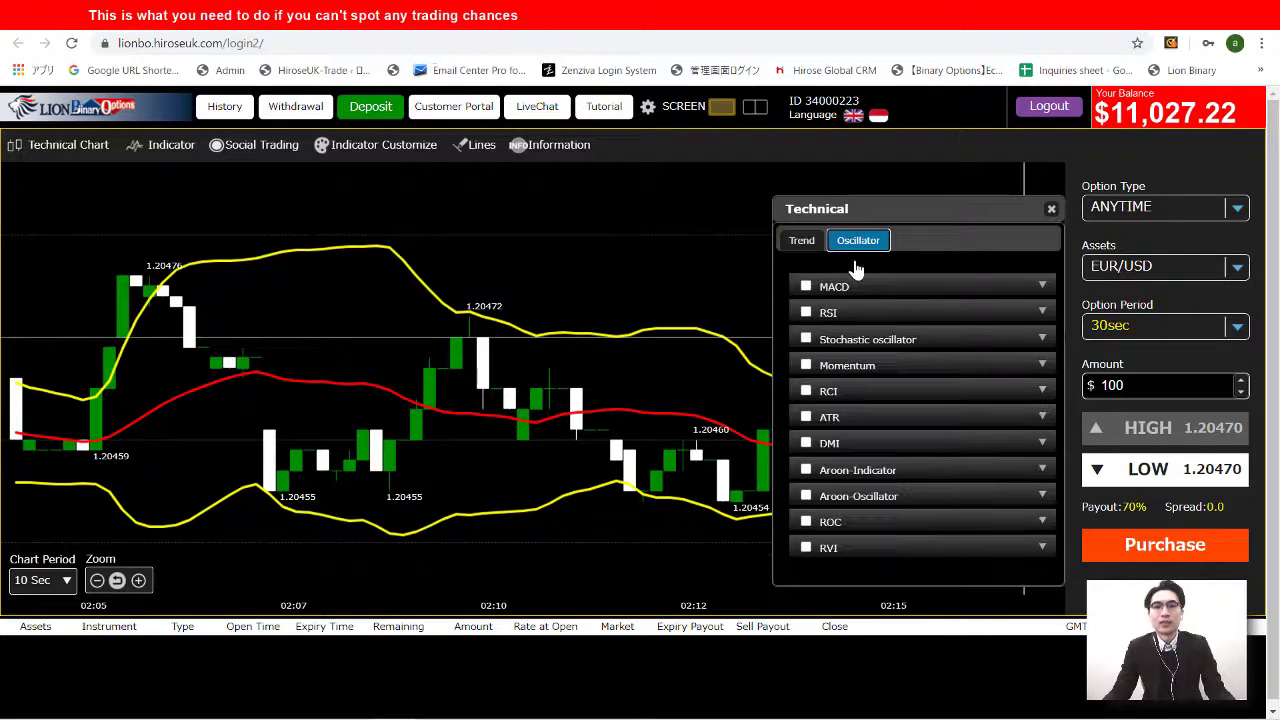
{"action": "left_click", "coordinate": [806, 287]}
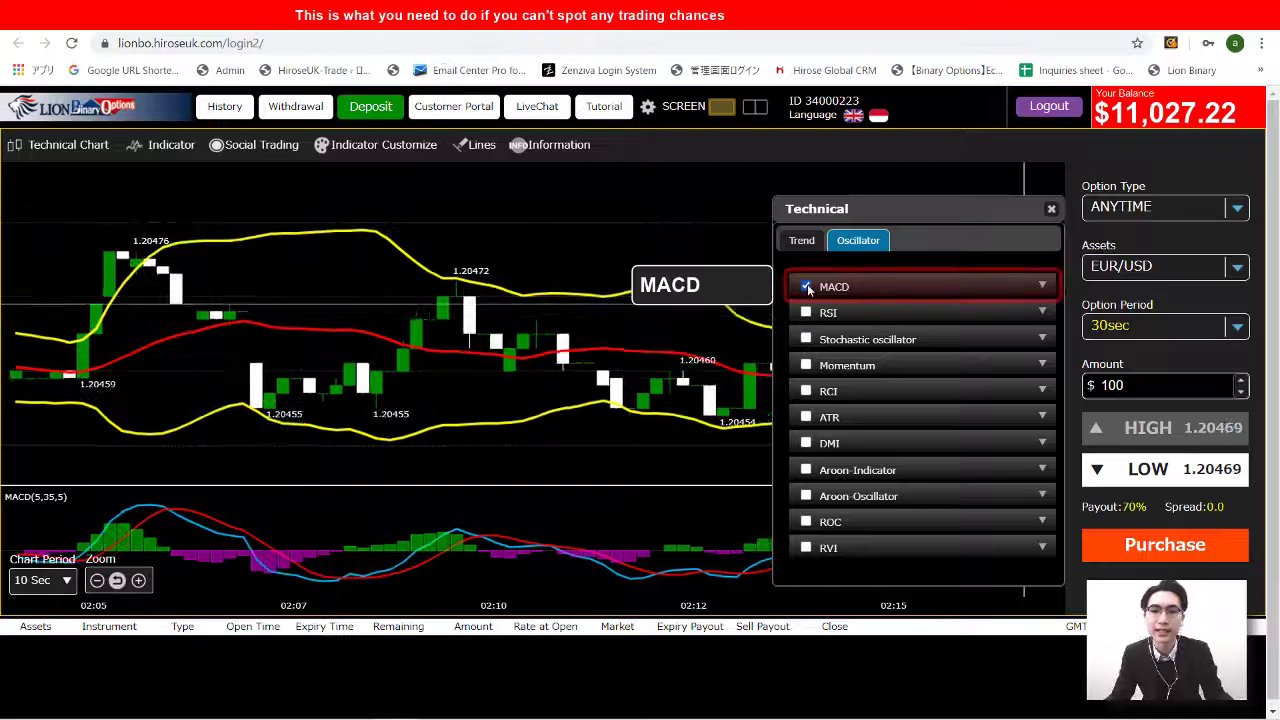
{"action": "left_click", "coordinate": [1043, 287]}
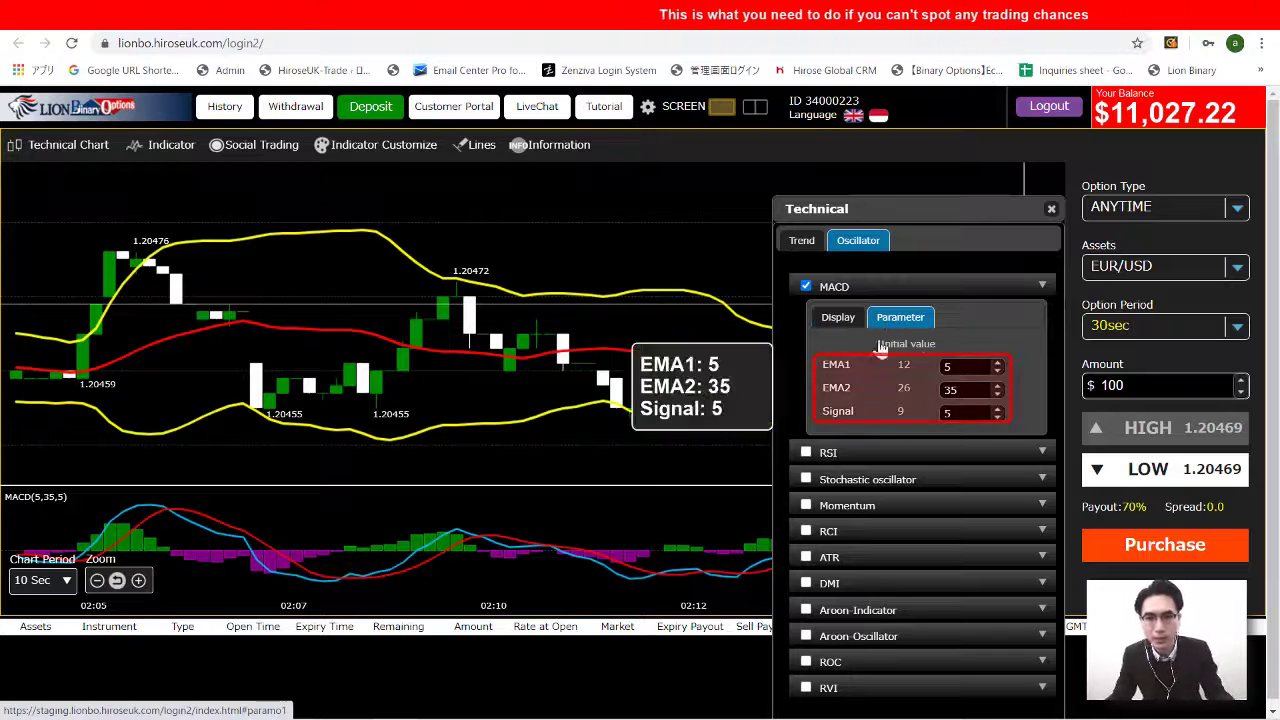
{"action": "key", "text": "Tab"}
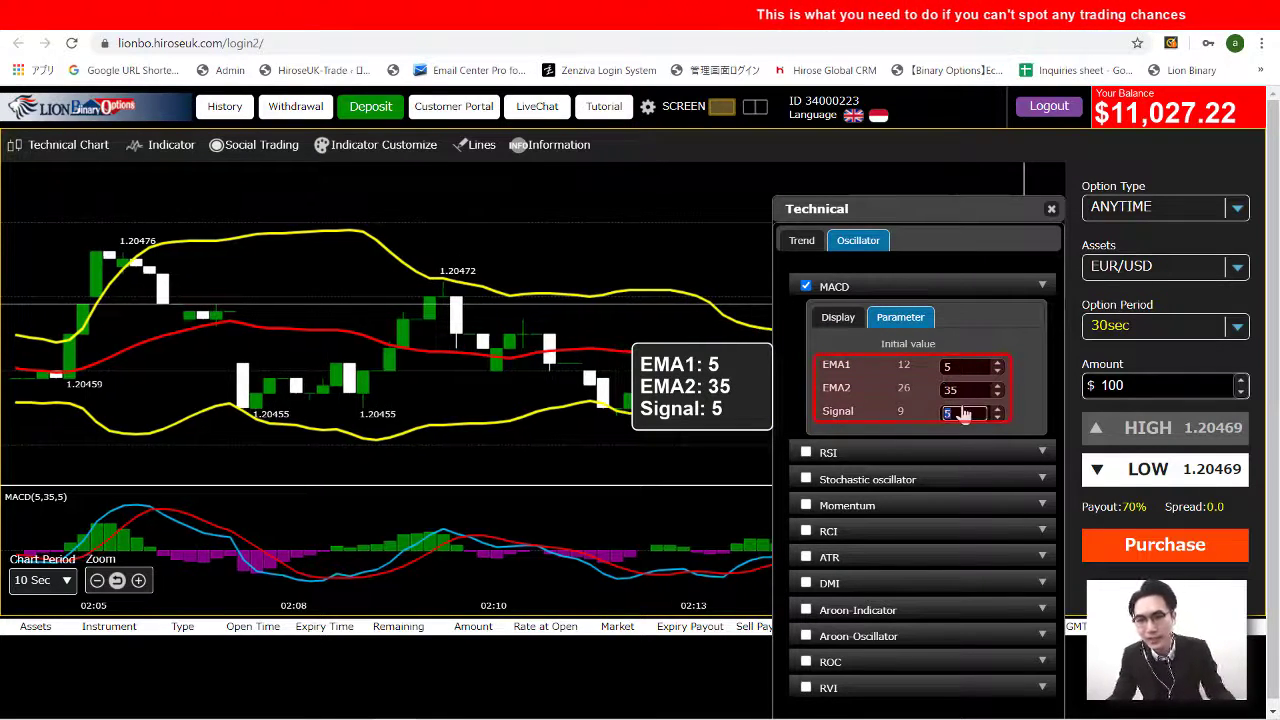
{"action": "left_click", "coordinate": [955, 366]}
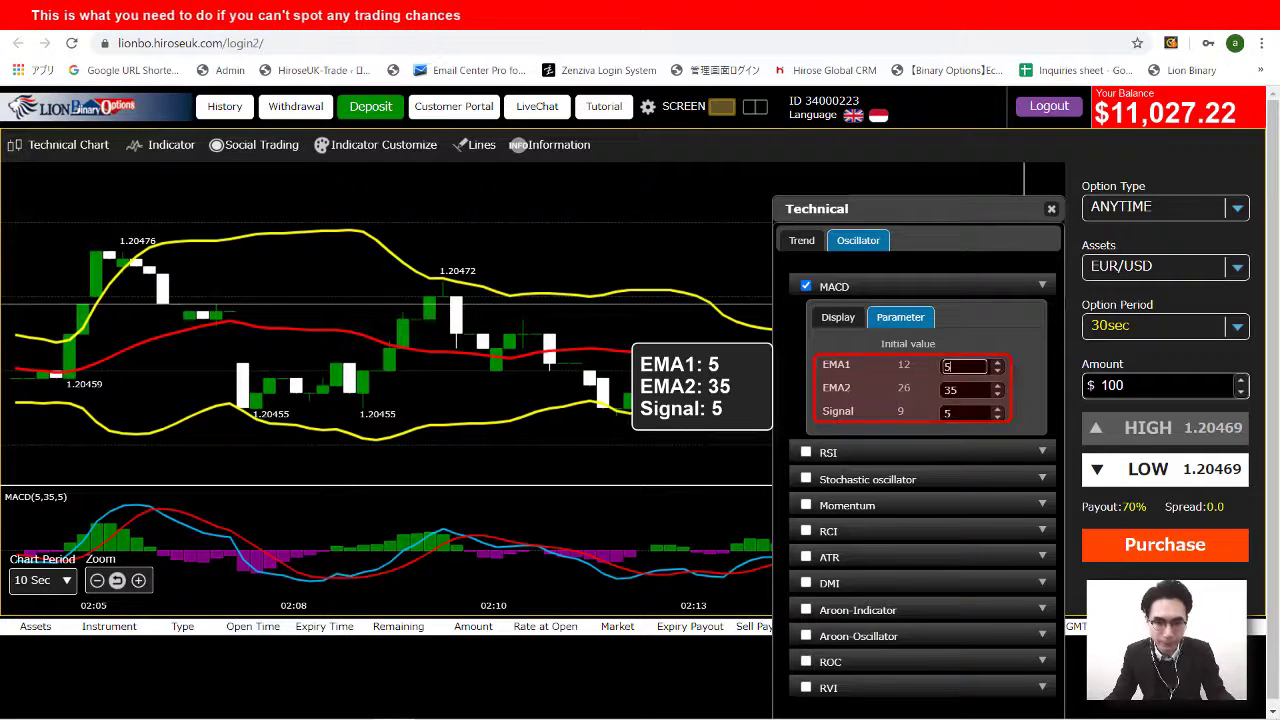
{"action": "key", "text": "Tab"}
{"action": "key", "text": "Tab"}
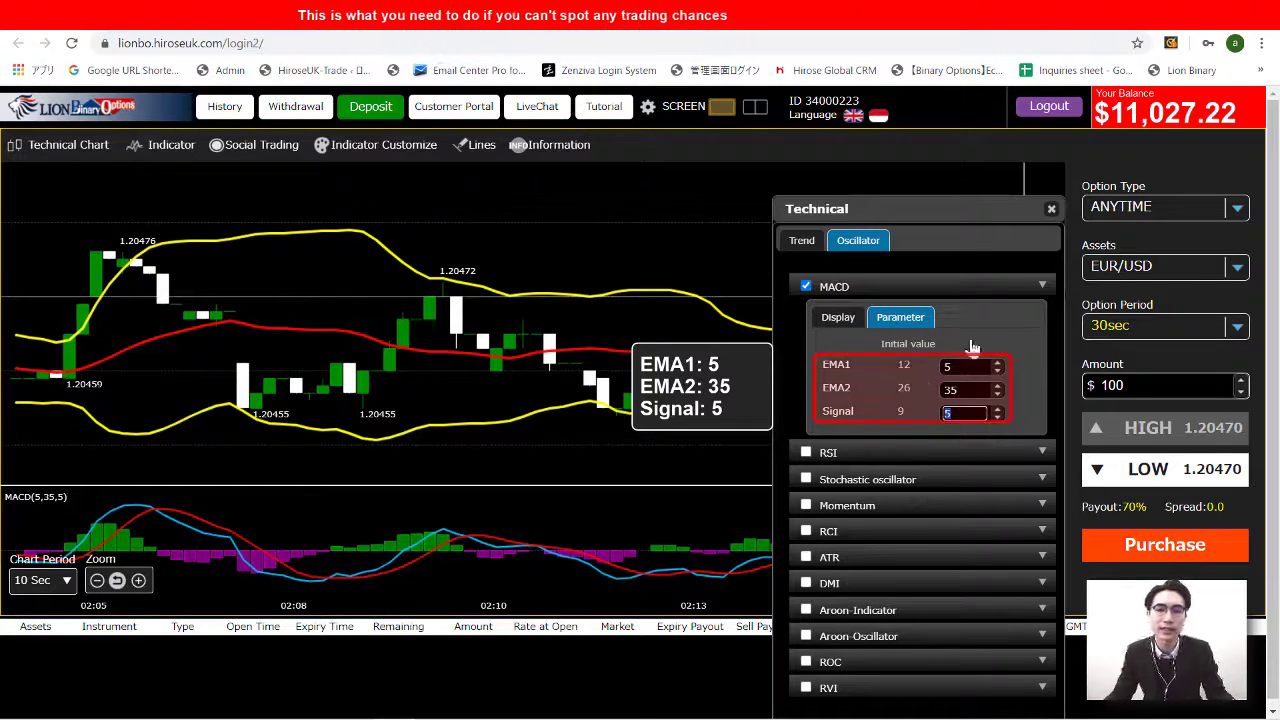
Close the Technical indicator panel to apply the MACD settings.
{"action": "left_click", "coordinate": [1051, 210]}
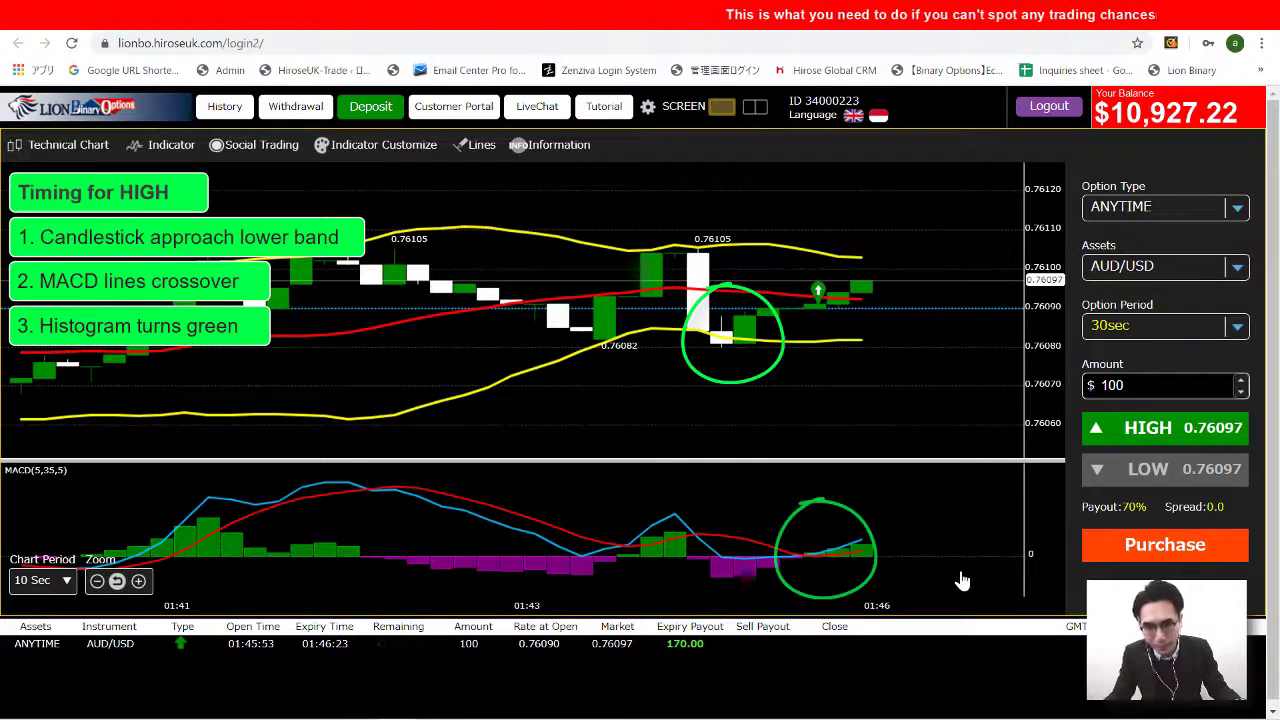
Choose LOW as the direction for the next trade.
{"action": "left_click", "coordinate": [1177, 474]}
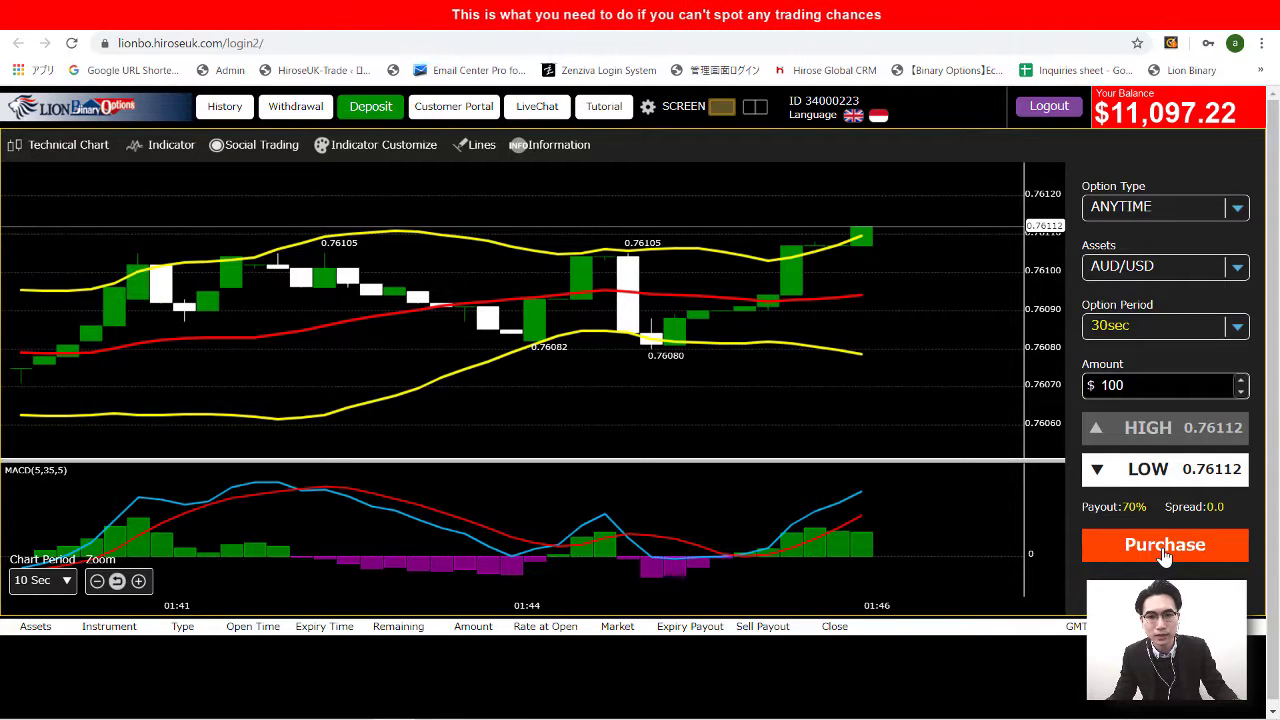
{"action": "left_click", "coordinate": [1165, 545]}
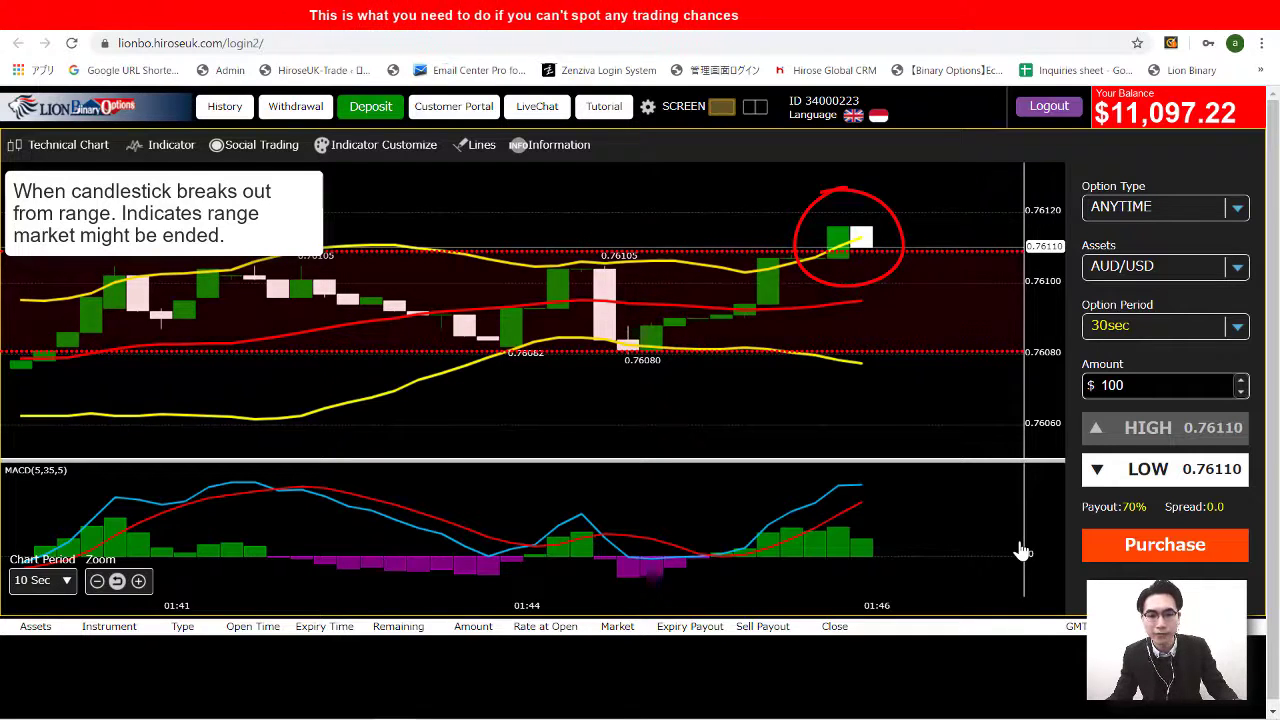
Switch the chart from AUD/USD to EUR/JPY, passing through EUR/GBP in the Assets list.
{"action": "left_click", "coordinate": [1138, 268]}
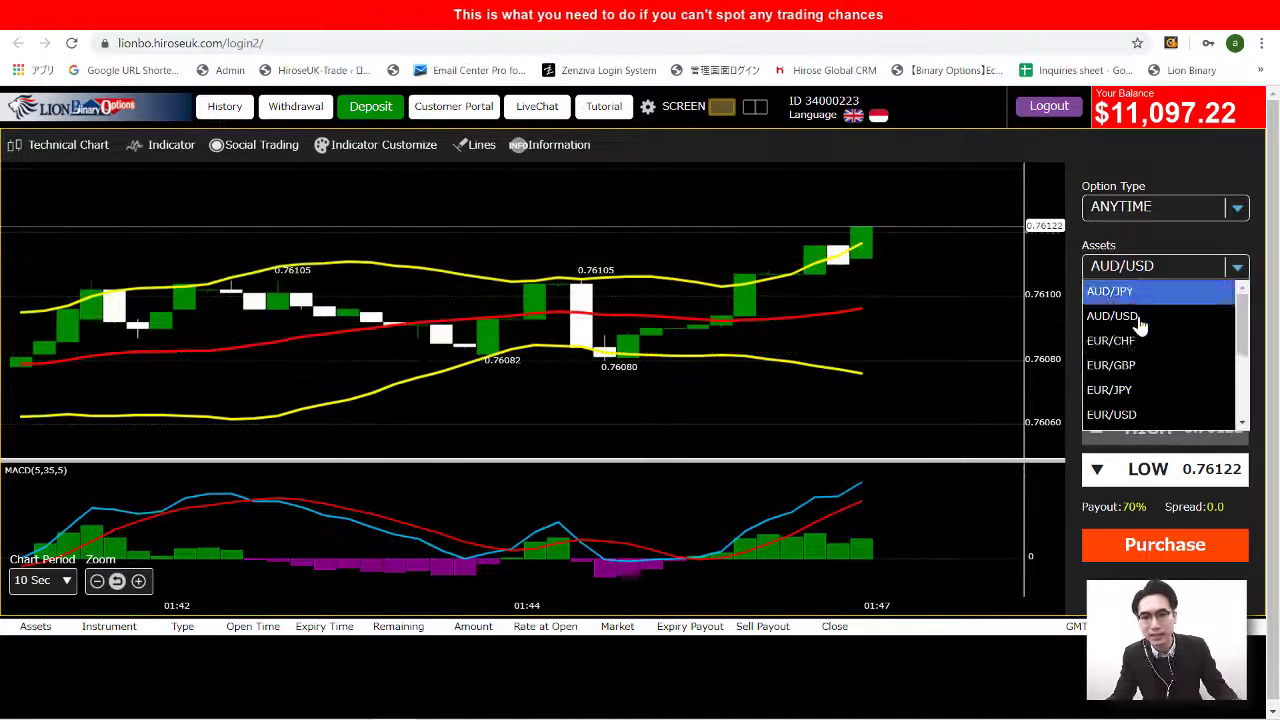
{"action": "left_click", "coordinate": [884, 337]}
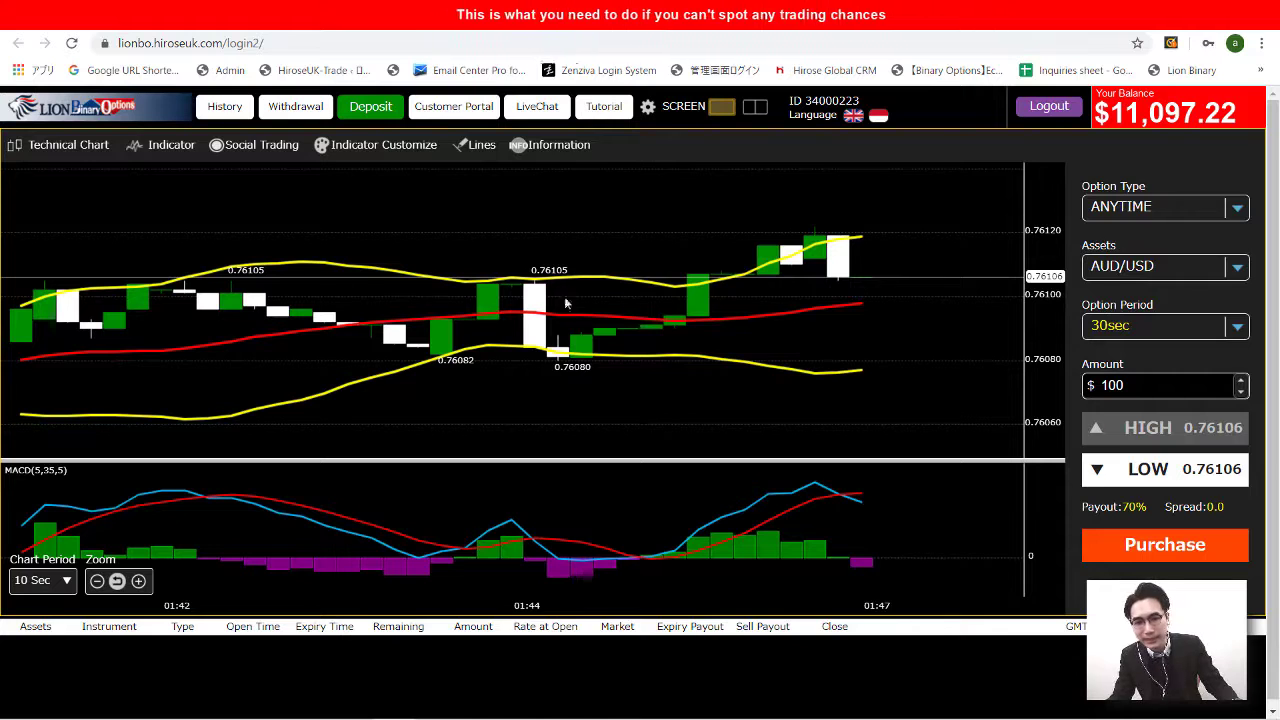
{"action": "left_click", "coordinate": [1134, 266]}
{"action": "left_click", "coordinate": [1134, 300]}
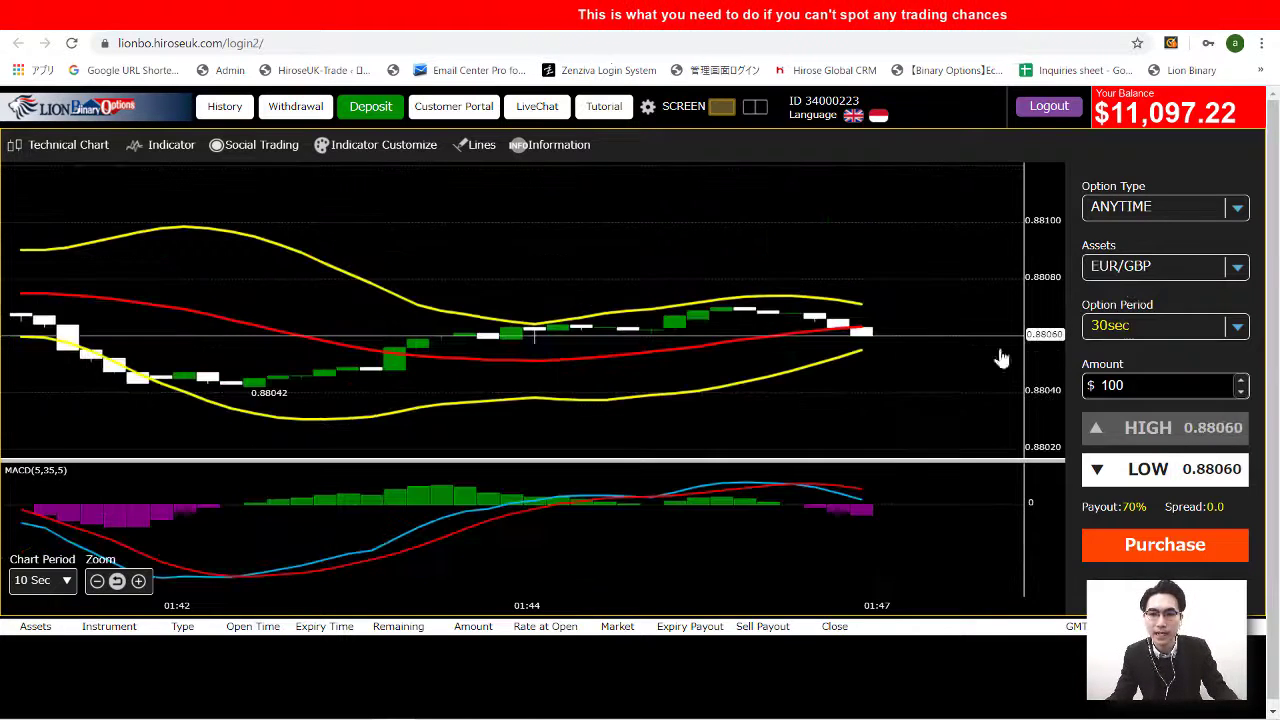
{"action": "key", "text": "Down"}
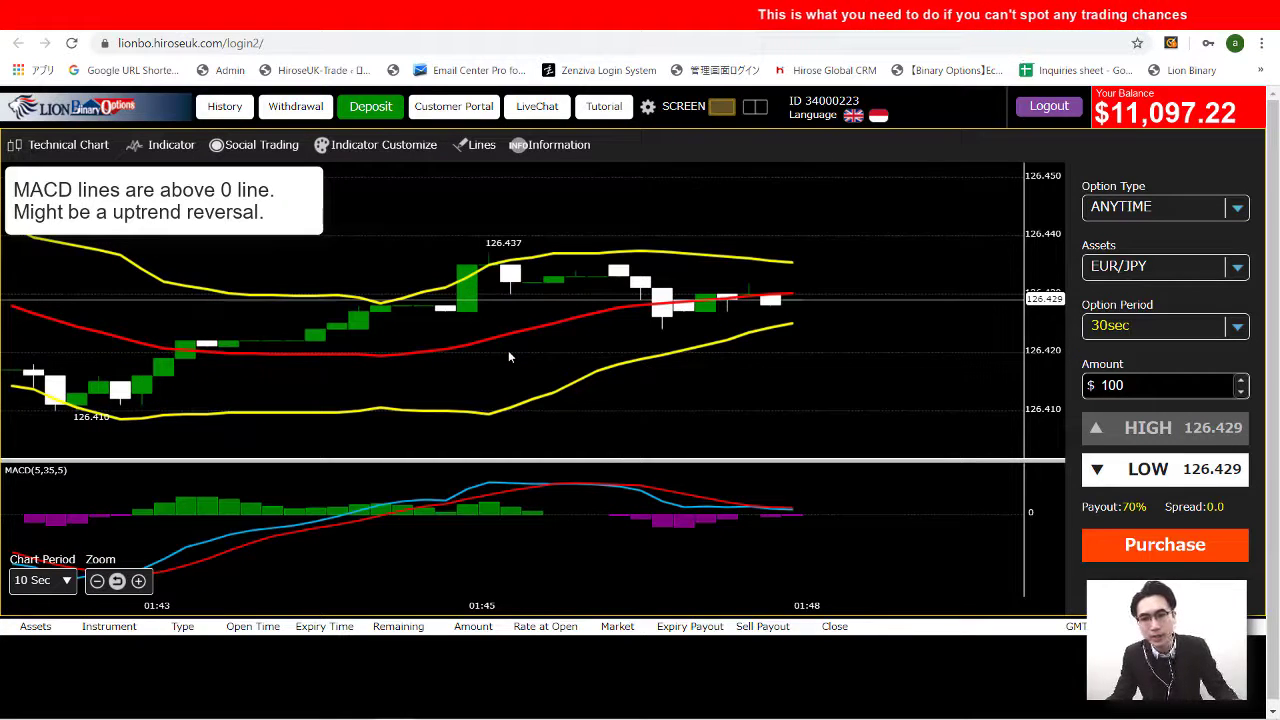
Switch the charted asset from EUR/JPY to GBP/JPY.
{"action": "left_click", "coordinate": [1165, 266]}
{"action": "left_click", "coordinate": [1125, 326]}
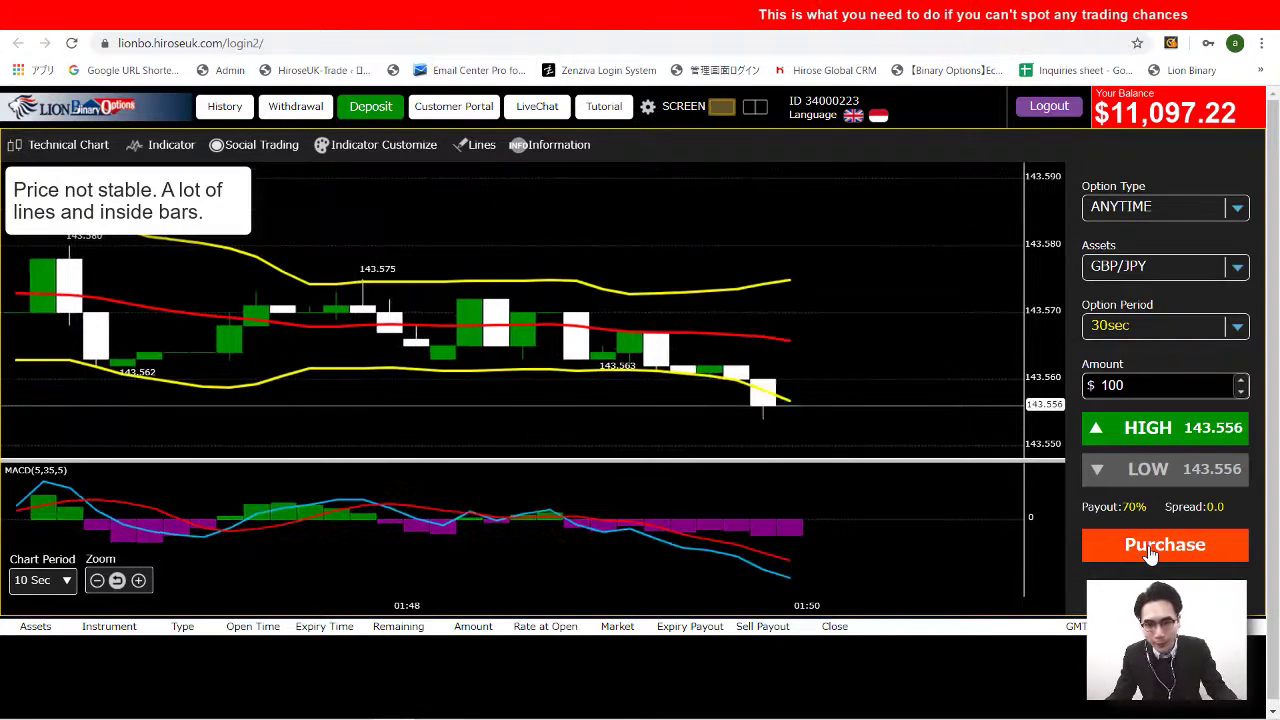
Cycle the chart through GBP/USD and AUD/JPY from the Assets list.
{"action": "left_click", "coordinate": [1165, 266]}
{"action": "left_click", "coordinate": [1120, 314]}
{"action": "left_click", "coordinate": [1165, 266]}
{"action": "left_click", "coordinate": [1130, 438]}
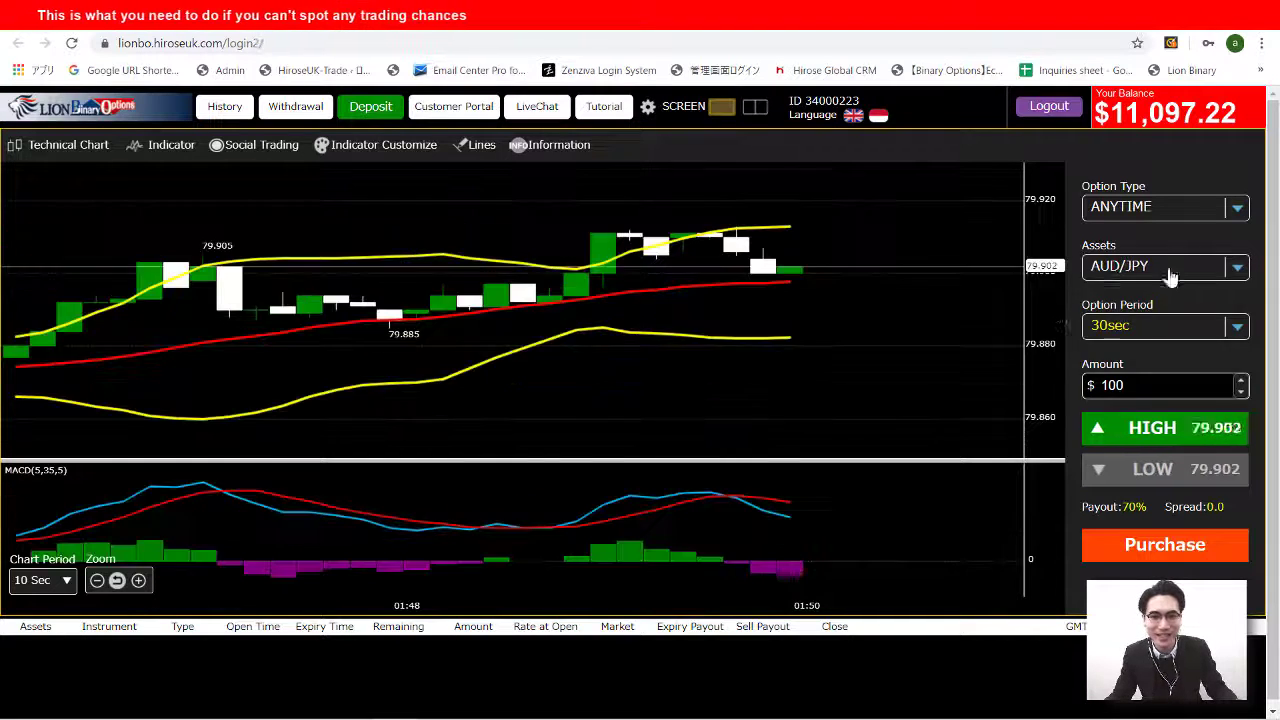
{"action": "left_click", "coordinate": [1165, 266]}
{"action": "left_click", "coordinate": [1130, 438]}
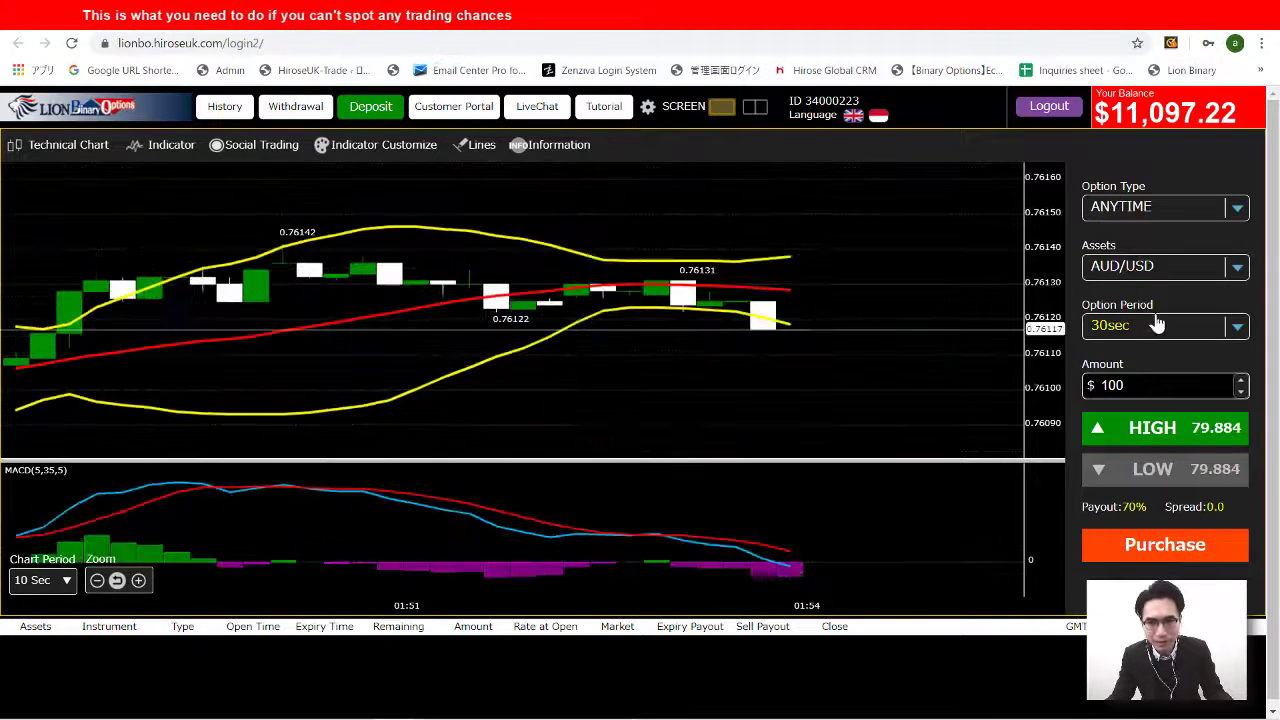
Cycle the chart through EUR/GBP, EUR/JPY, EUR/USD, GBP/JPY, GBP/USD, USD/JPY and AUD/JPY.
{"action": "left_click", "coordinate": [1160, 266]}
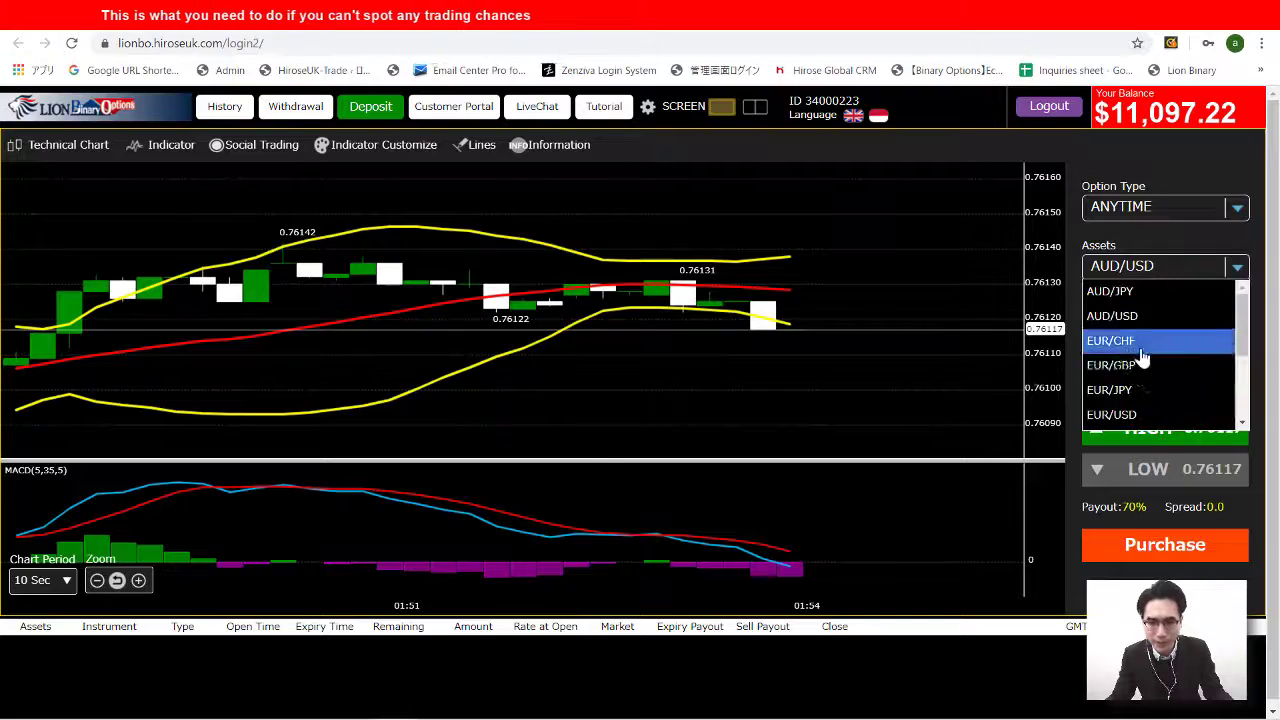
{"action": "left_click", "coordinate": [1150, 366]}
{"action": "left_click", "coordinate": [1145, 266]}
{"action": "left_click", "coordinate": [1150, 391]}
{"action": "left_click", "coordinate": [1130, 265]}
{"action": "left_click", "coordinate": [1150, 405]}
{"action": "left_click", "coordinate": [1160, 266]}
{"action": "left_click", "coordinate": [1150, 405]}
{"action": "left_click", "coordinate": [1160, 266]}
{"action": "left_click", "coordinate": [1150, 418]}
{"action": "left_click", "coordinate": [1145, 268]}
{"action": "left_click", "coordinate": [1143, 366]}
{"action": "left_click", "coordinate": [1150, 268]}
{"action": "left_click", "coordinate": [1168, 298]}
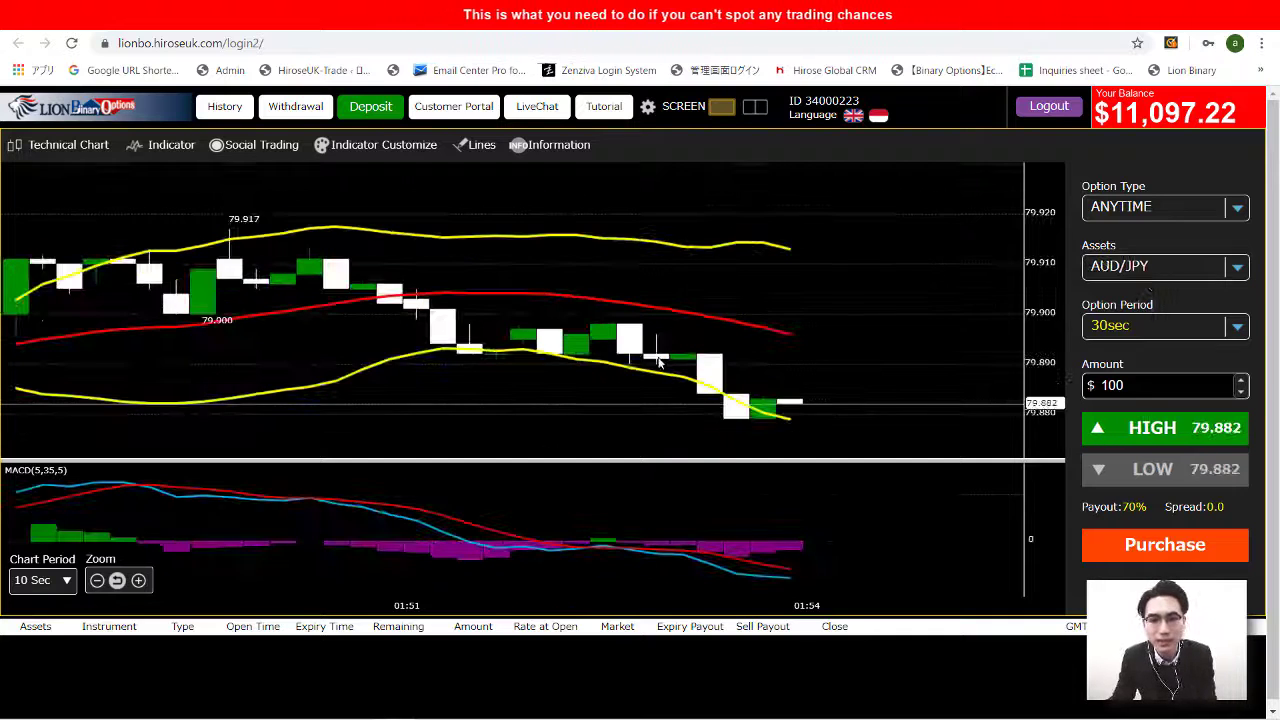
Zoom the chart out, switch to 1-minute candles, and set the option period to 3min.
{"action": "left_click", "coordinate": [97, 580]}
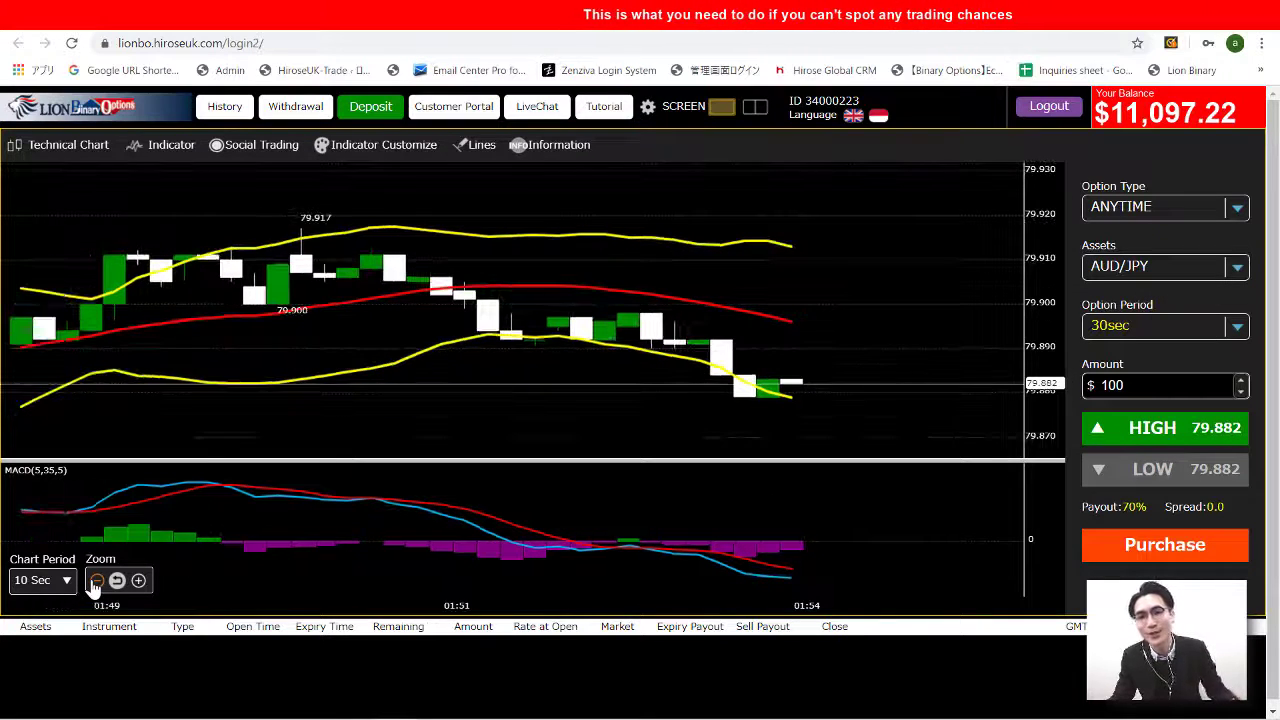
{"action": "left_click_drag", "start_coordinate": [559, 377], "coordinate": [416, 380]}
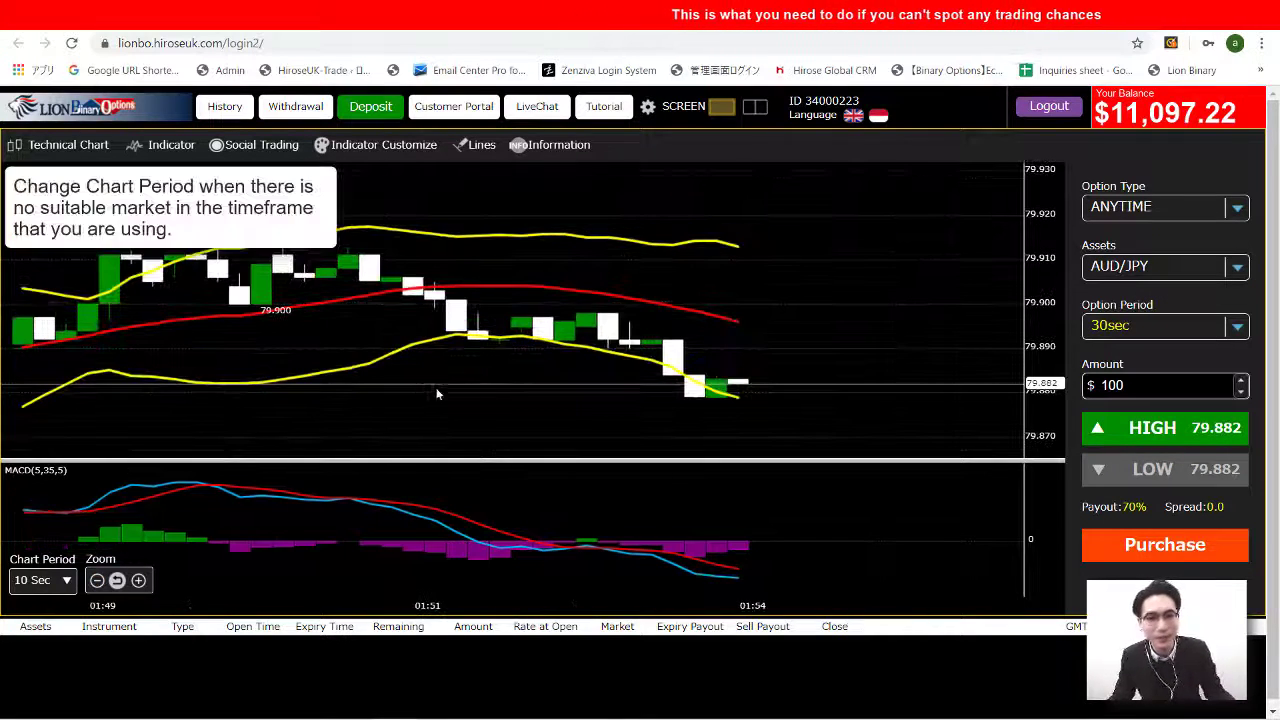
{"action": "left_click", "coordinate": [68, 582]}
{"action": "left_click", "coordinate": [36, 451]}
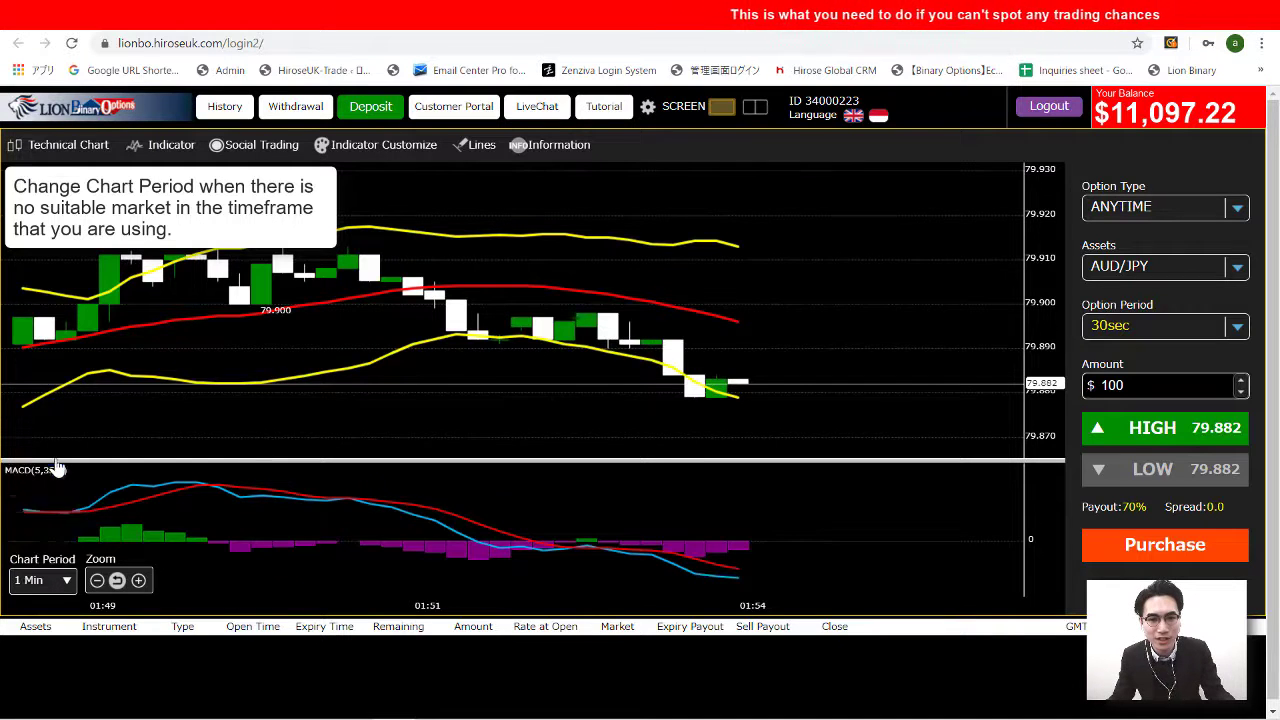
{"action": "left_click", "coordinate": [1150, 326]}
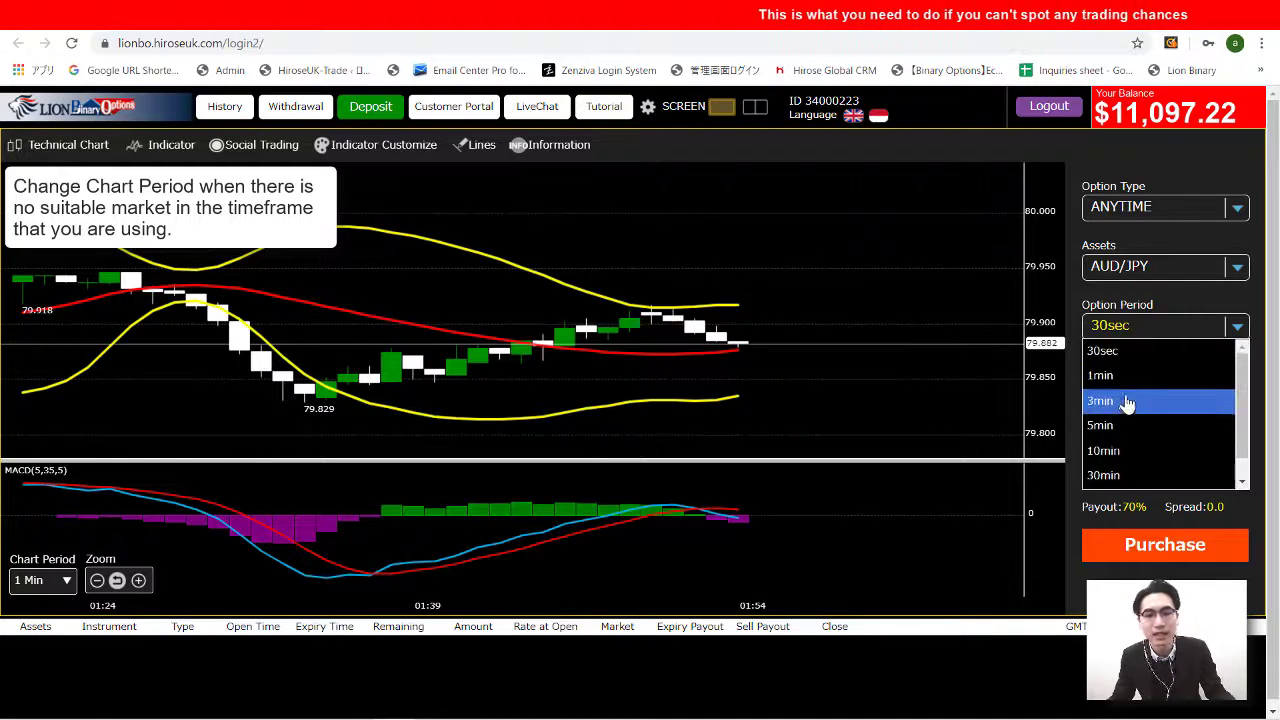
{"action": "left_click", "coordinate": [1128, 401]}
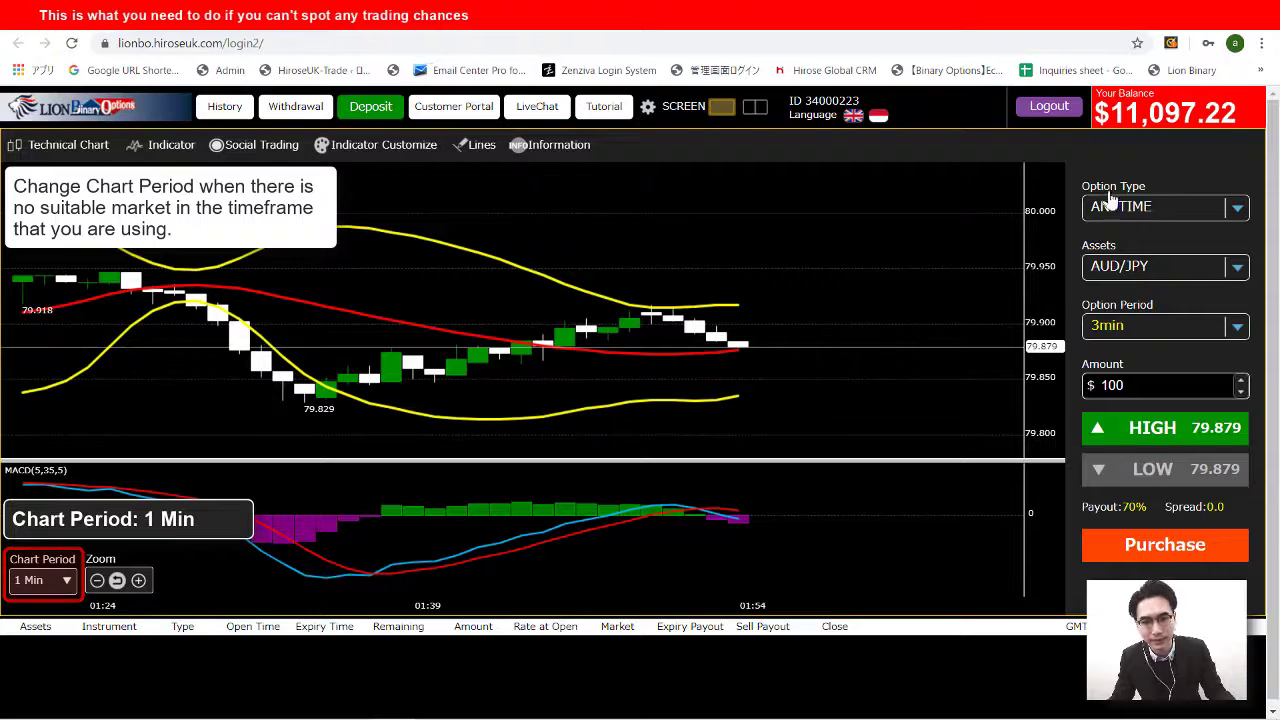
Switch the charted asset to EUR/JPY by way of EUR/GBP.
{"action": "left_click", "coordinate": [1157, 266]}
{"action": "left_click", "coordinate": [1128, 372]}
{"action": "key", "text": "Down"}
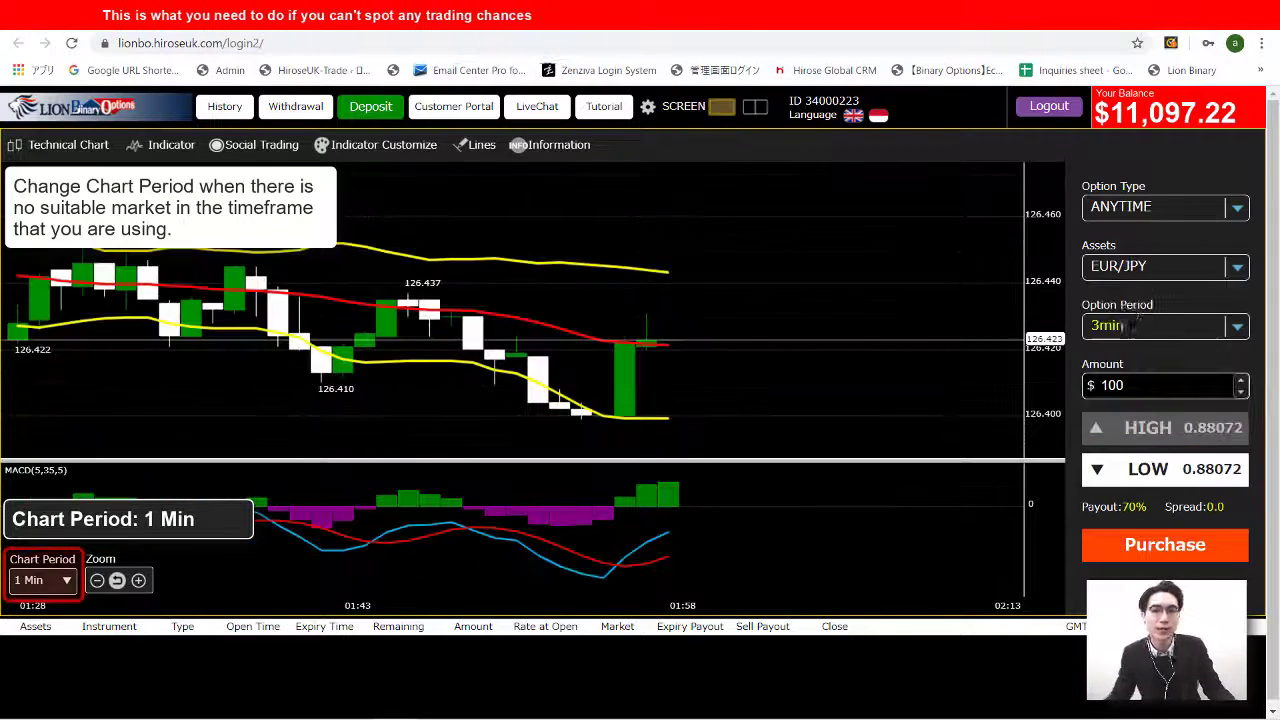
Step the charted asset on to EUR/USD.
{"action": "key", "text": "Down"}
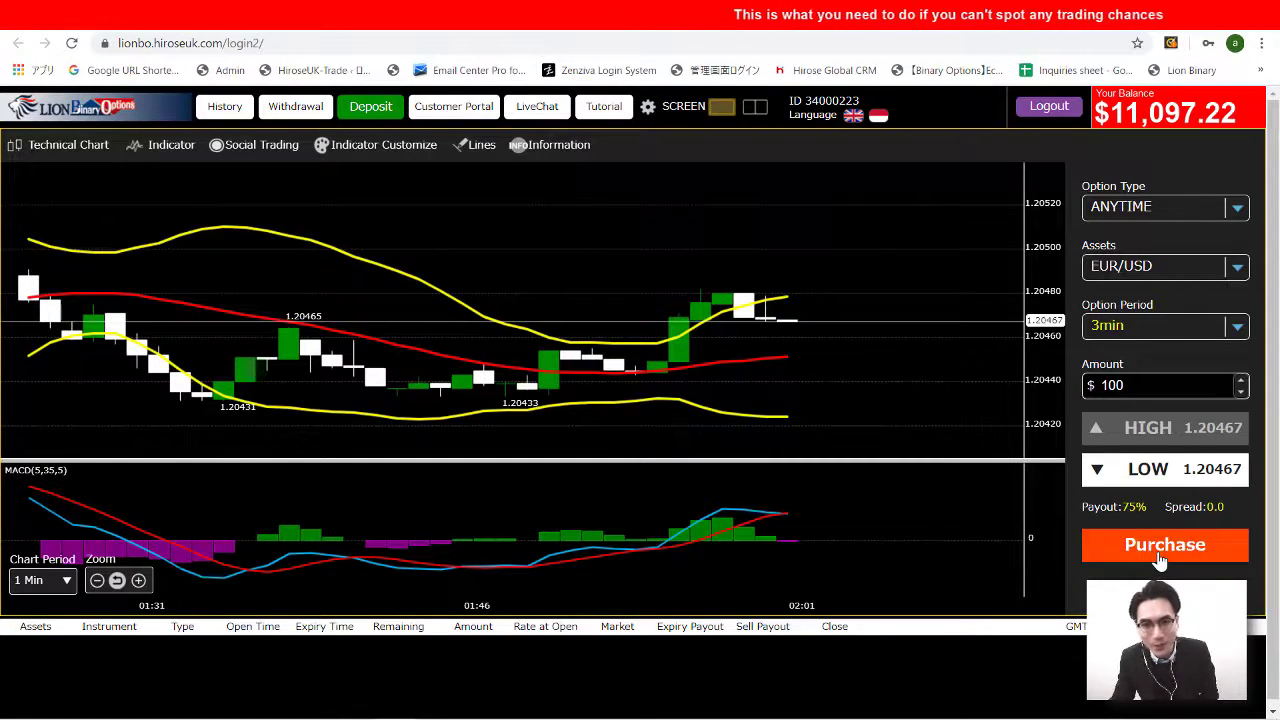
Buy the $100 LOW trade on EUR/USD and, once it settles, open the History menu.
{"action": "left_click", "coordinate": [1158, 557]}
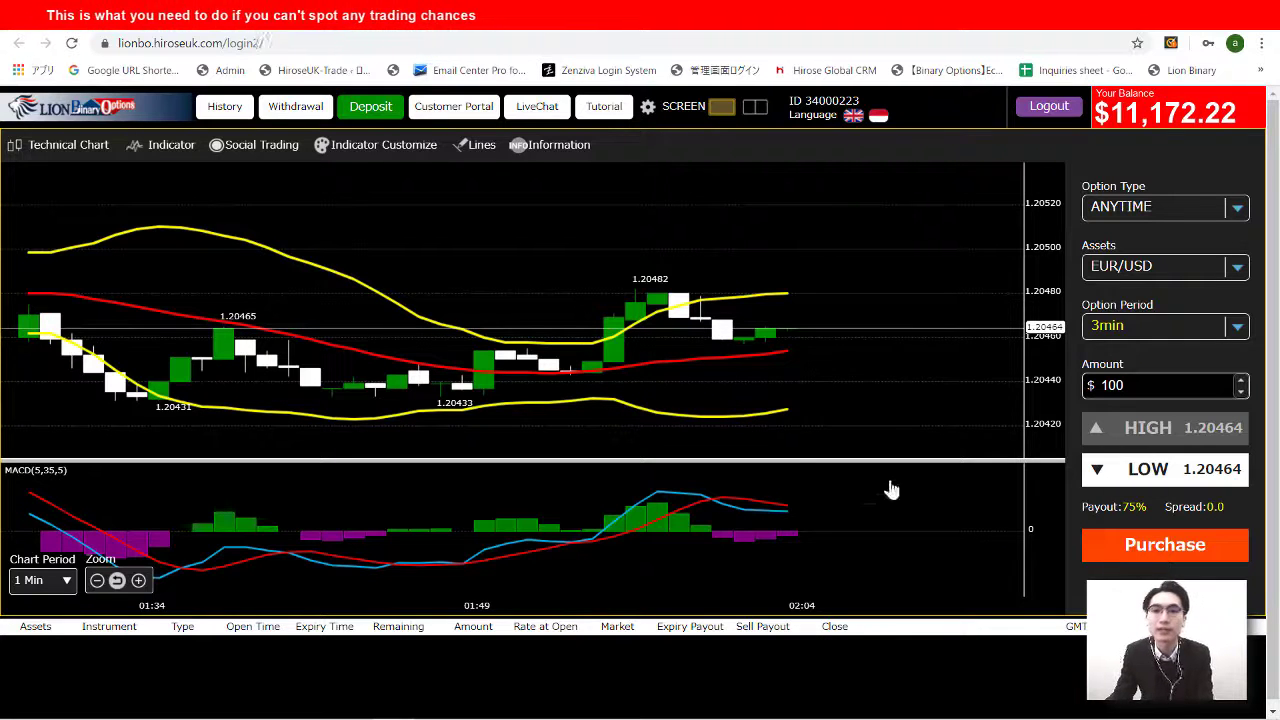
{"action": "left_click", "coordinate": [224, 106]}
Show the trade history listing the settled EURUSD and AUDUSD profit trades.
{"action": "left_click", "coordinate": [230, 138]}
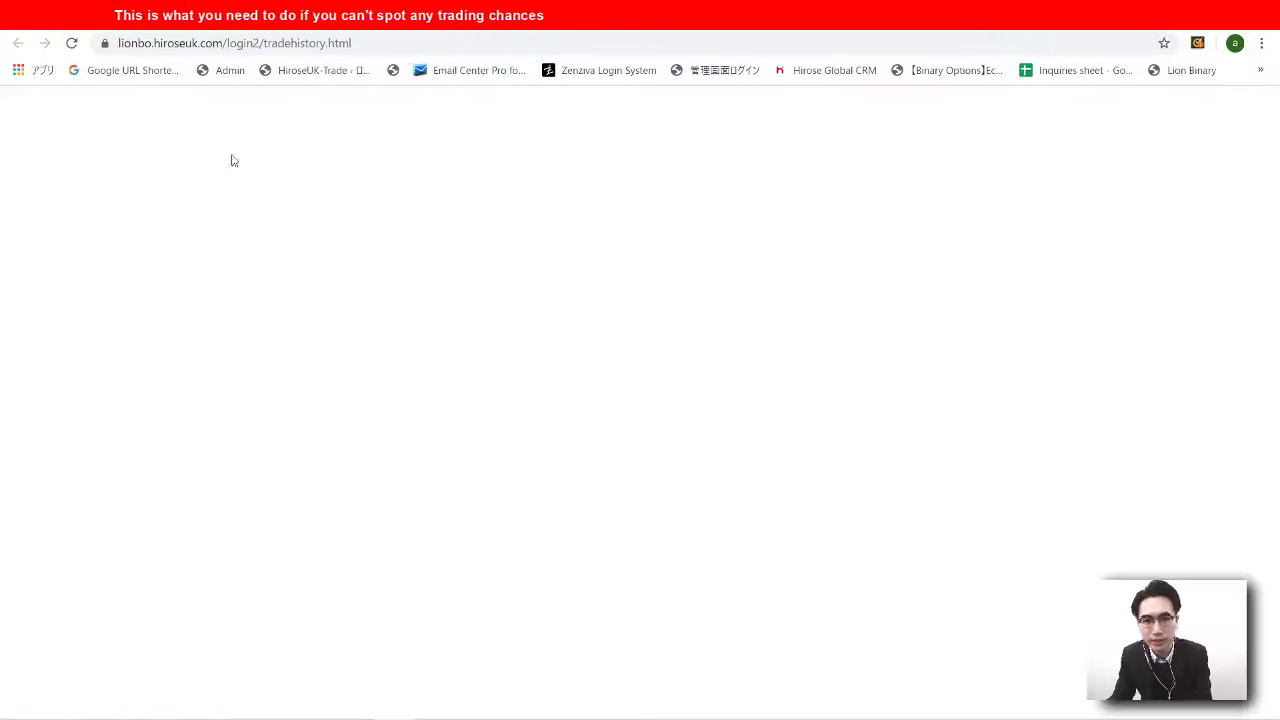